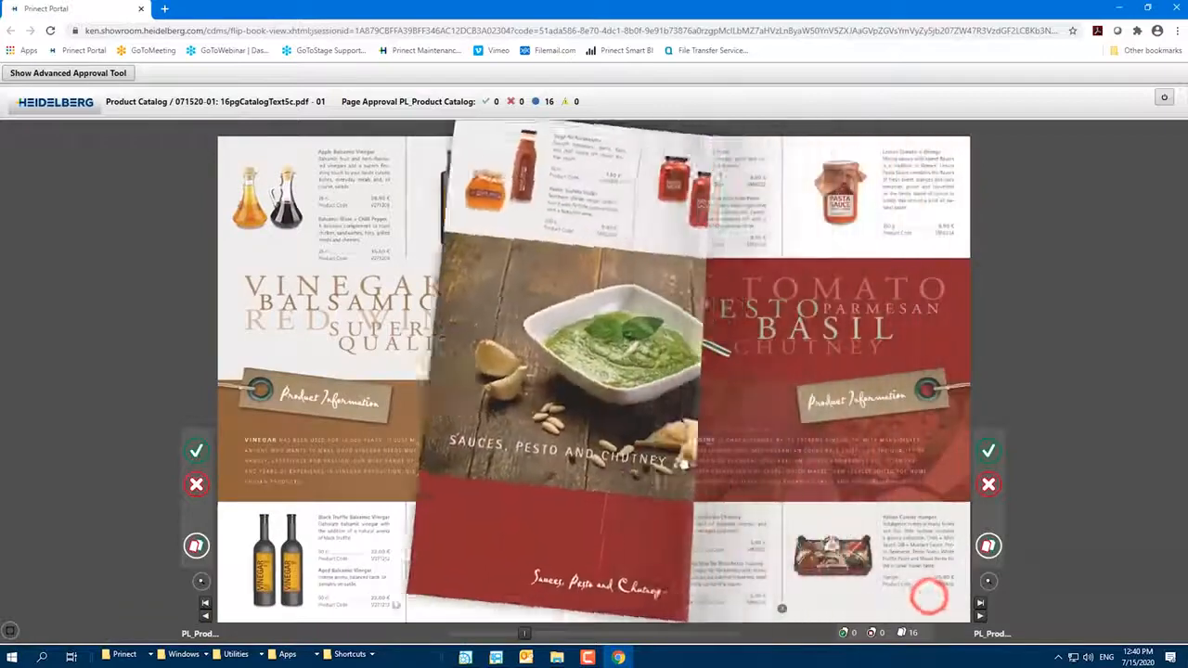
Step: Open catalog page 08 in the advanced approval tool and measure the color build of its red Product Information band
left_click(940, 601)
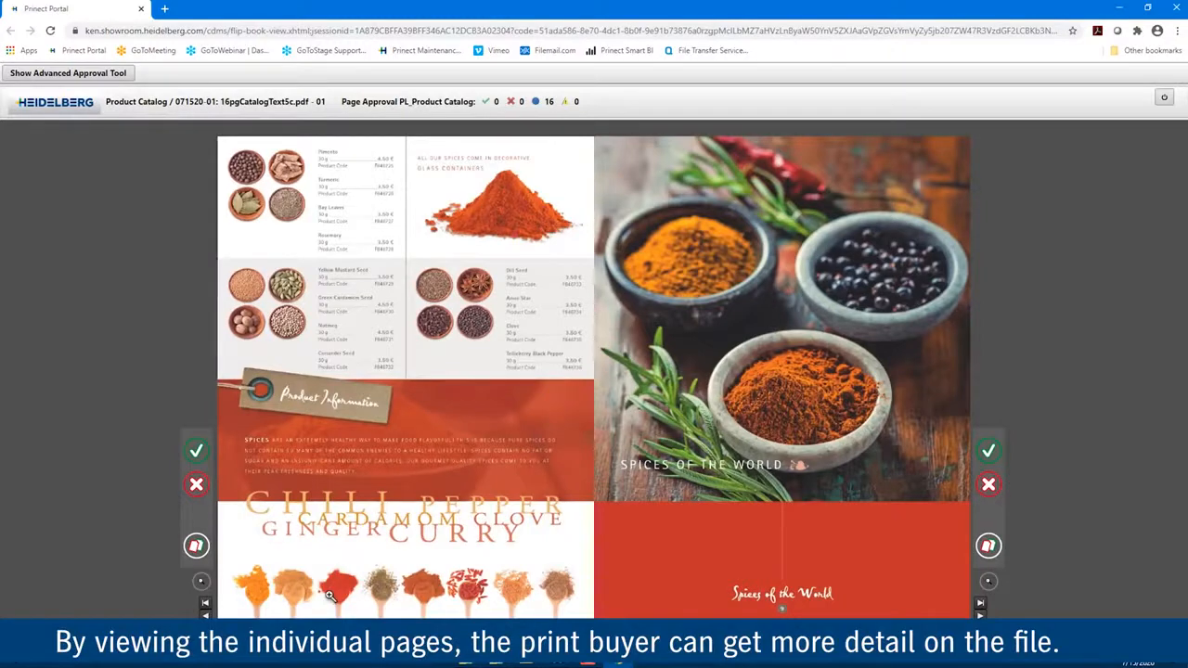
left_click(111, 72)
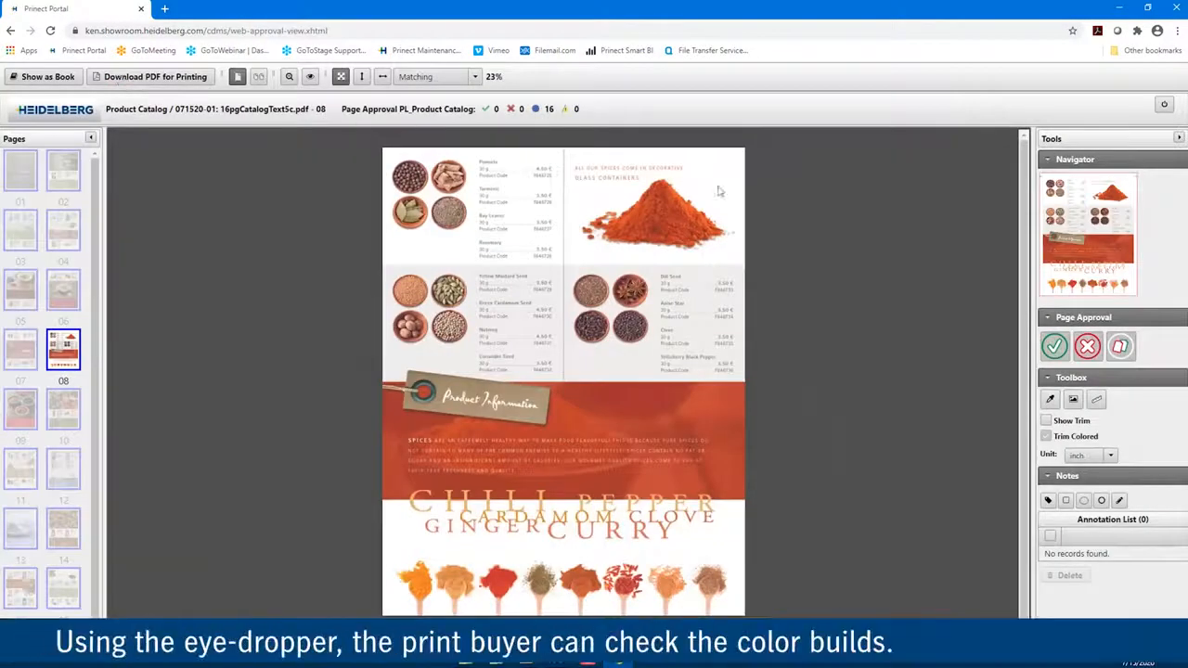
left_click(1050, 399)
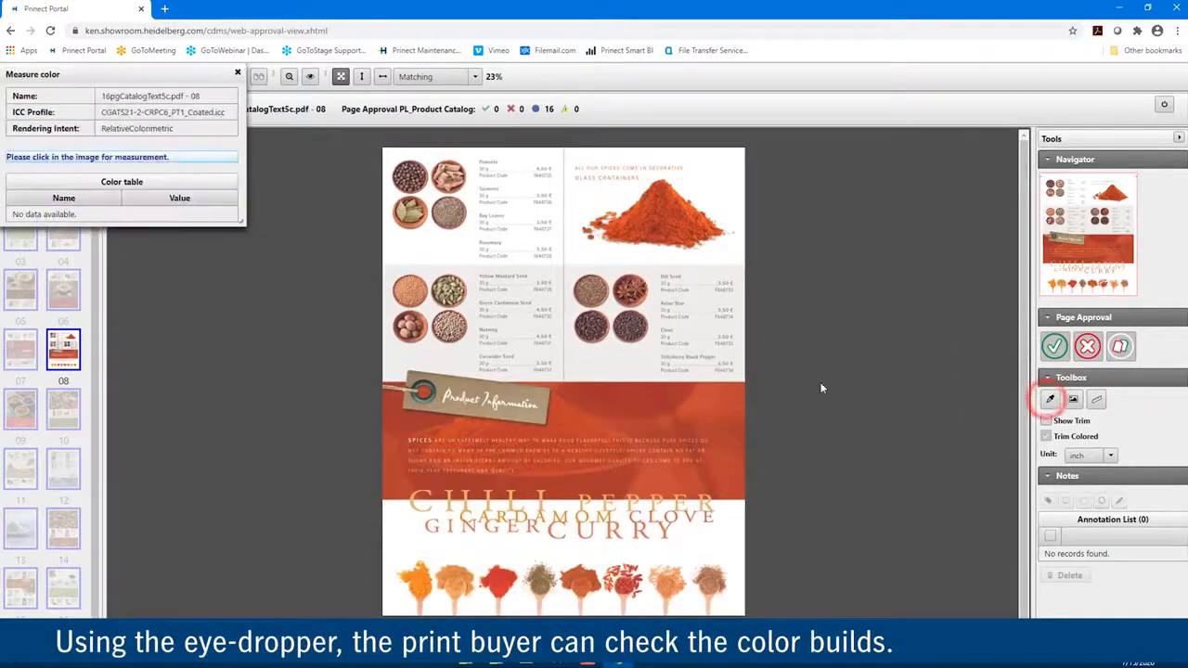
left_click(614, 394)
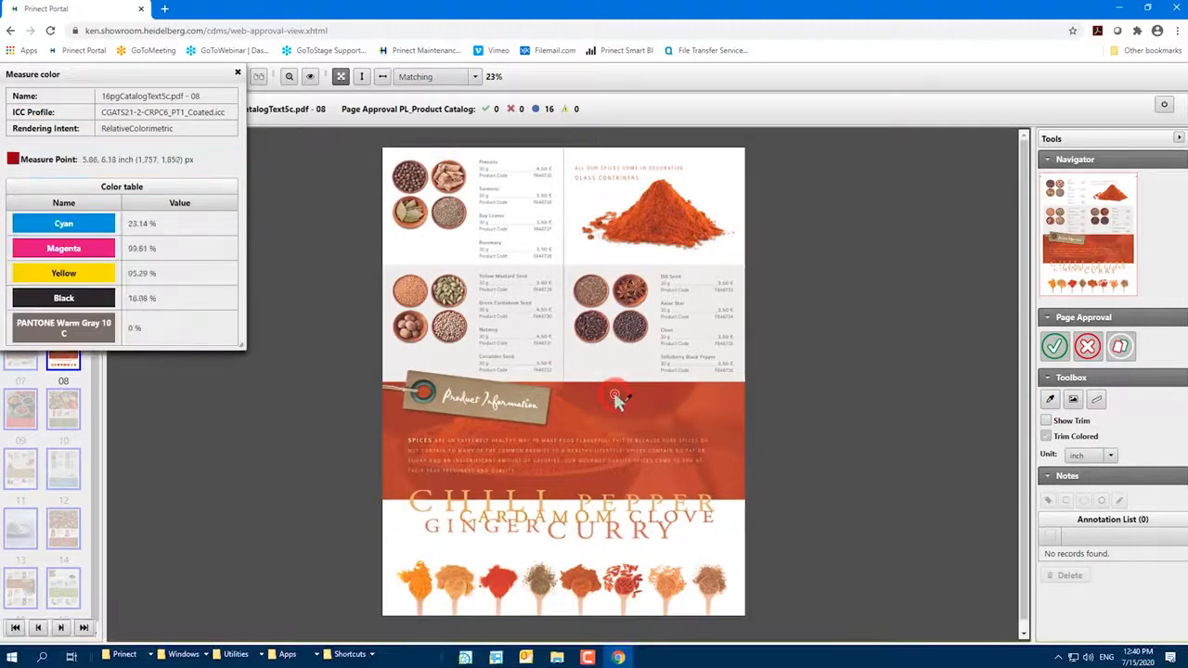
left_click(237, 70)
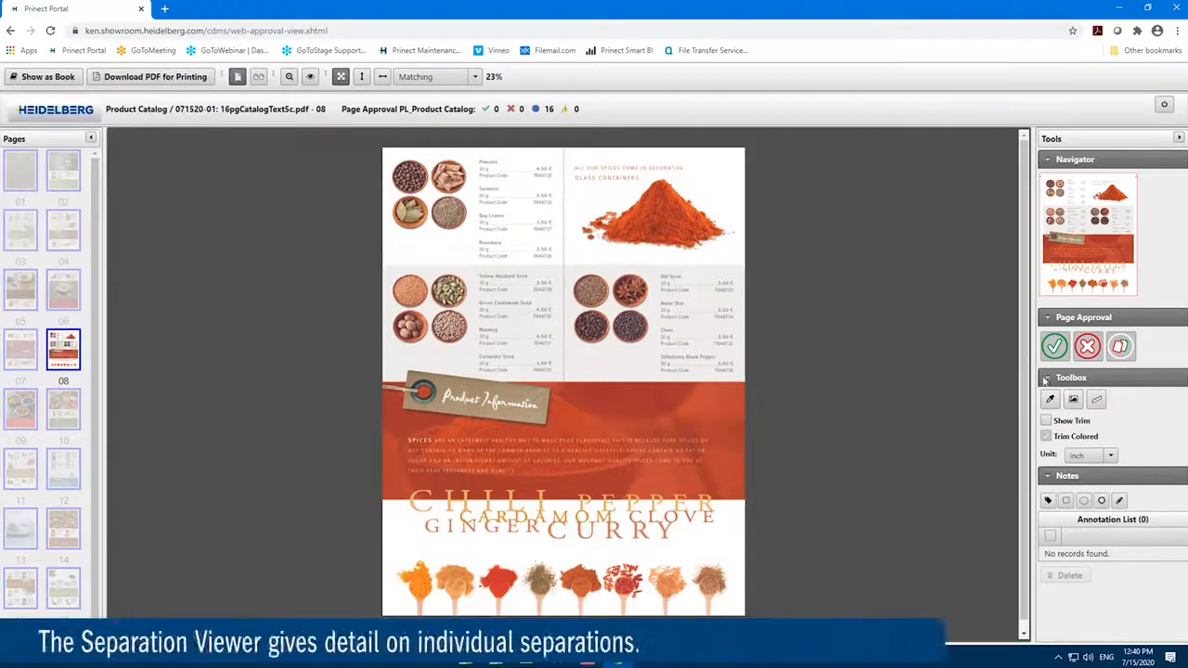
Step: Check the separations of page 08 by switching Cyan, Magenta, Yellow and Black off and back on in the image details
left_click(1075, 401)
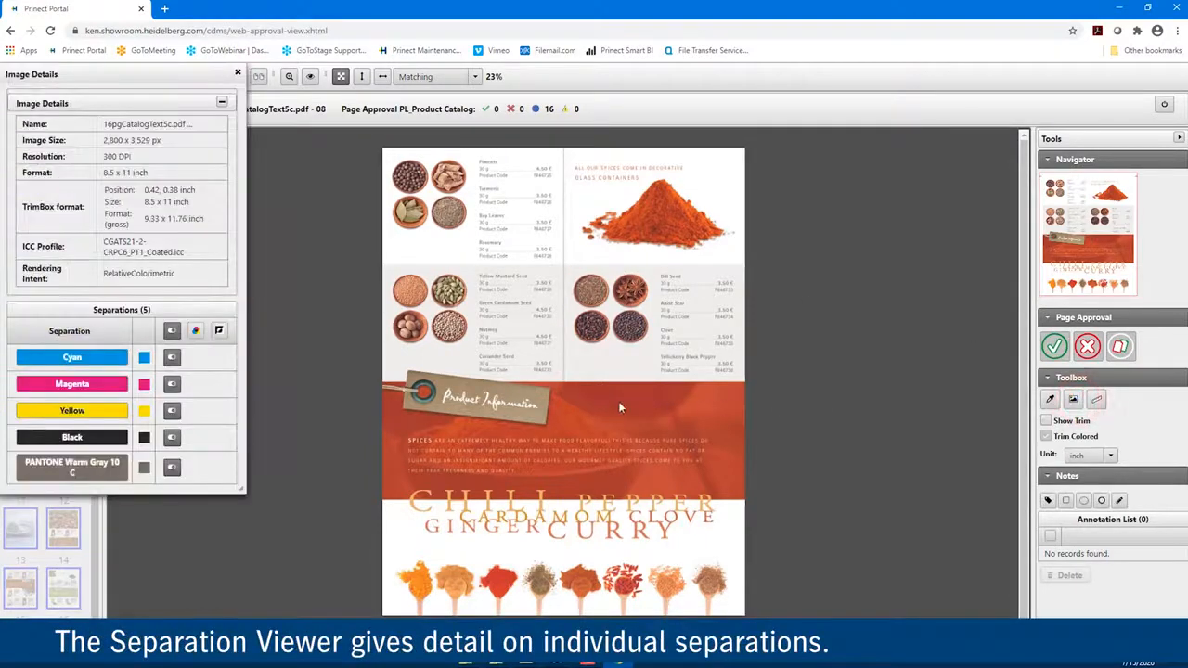
left_click(172, 358)
left_click(173, 383)
left_click(173, 411)
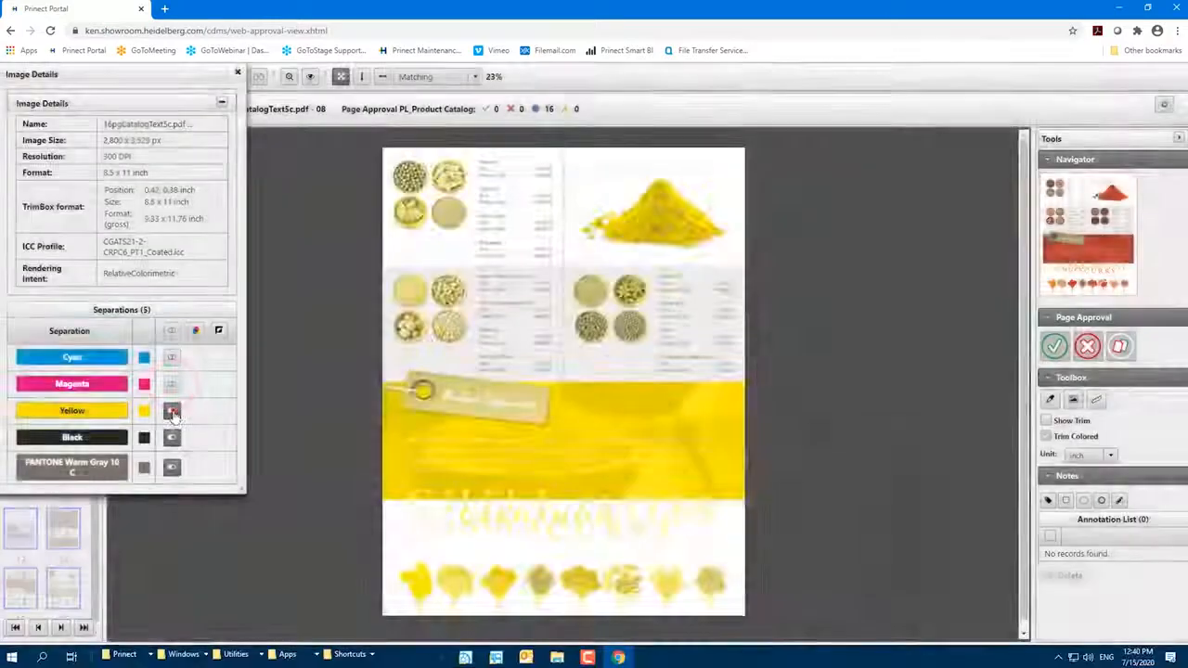
left_click(172, 411)
left_click(173, 382)
left_click(173, 358)
left_click(172, 439)
left_click(172, 439)
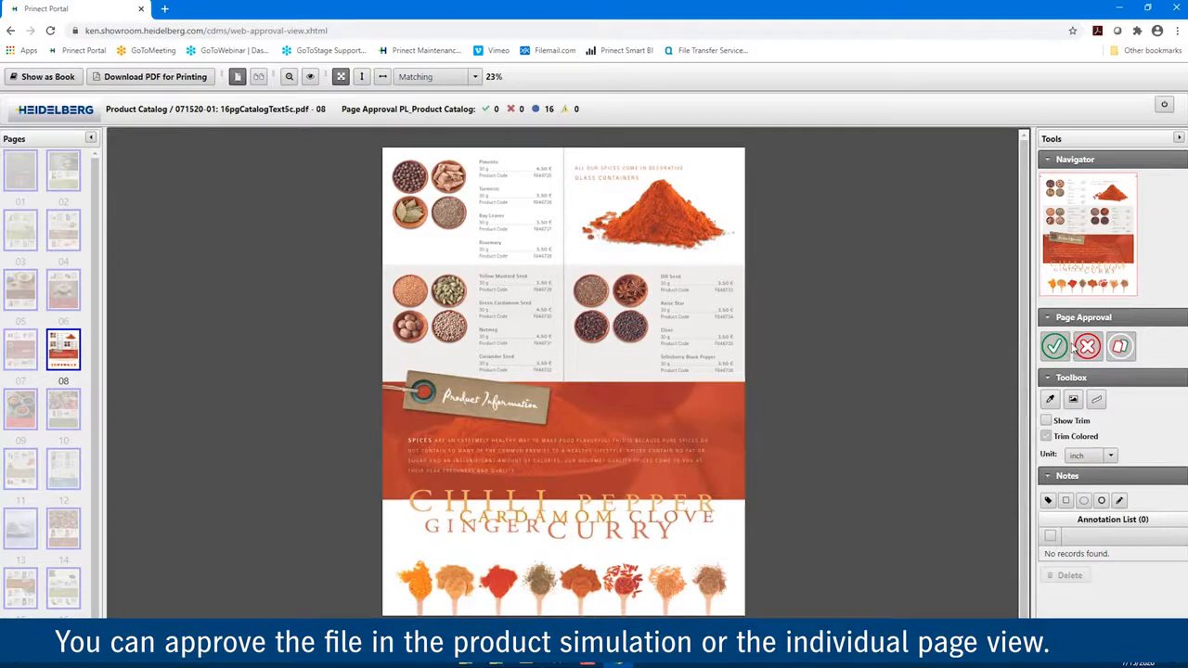
Step: Return to the book view, page to the end of the catalog and enter the approval comment "Looks" for the whole book
left_click(62, 77)
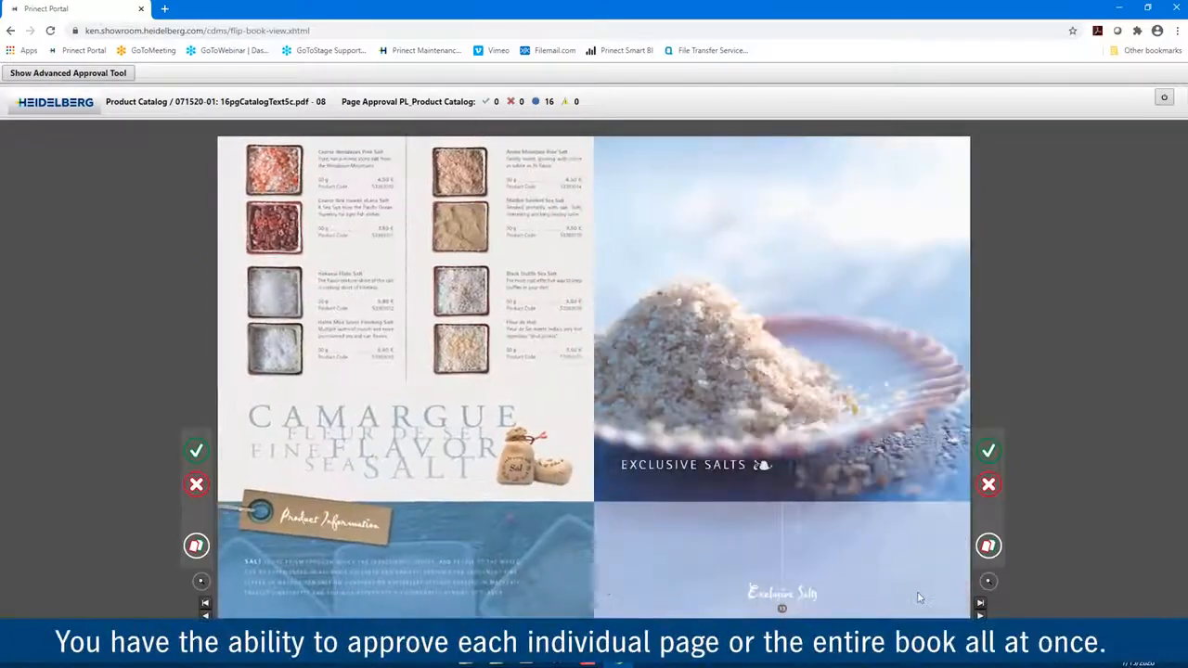
left_click_drag(942, 601, 518, 585)
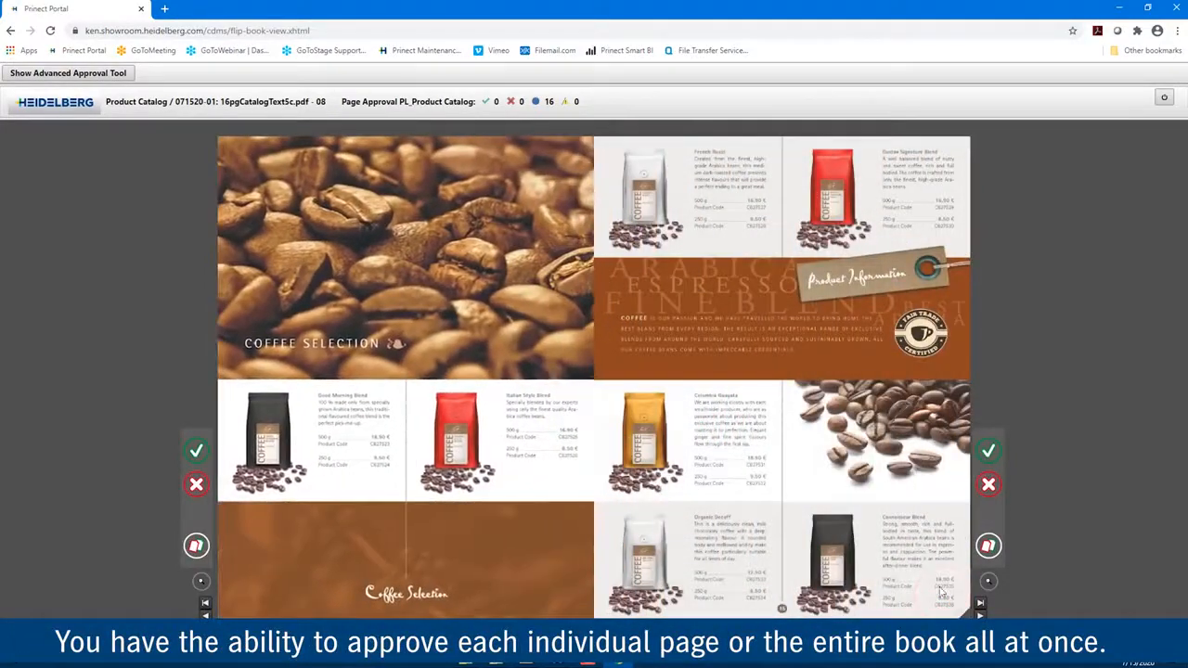
left_click(941, 584)
left_click(384, 545)
left_click(678, 175)
type("Looks")
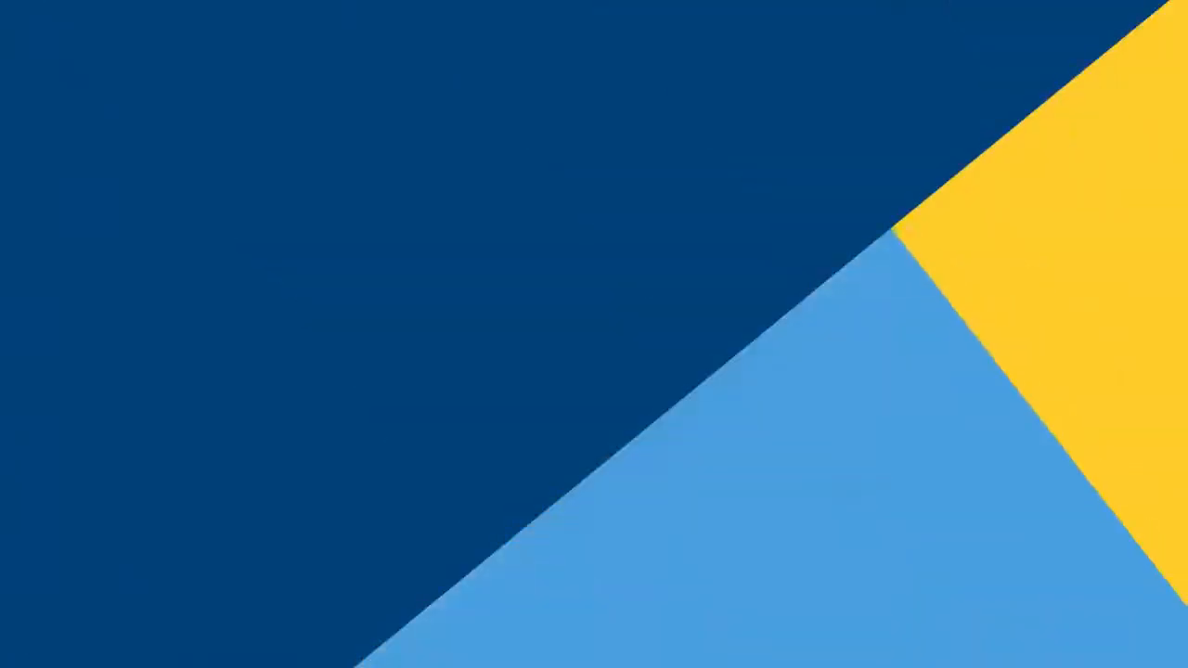
Step: In Outlook, follow the upload link in the Cucina Brochure collaboration e-mail and upload Cucina.pdf to the job for preflight
left_click(263, 158)
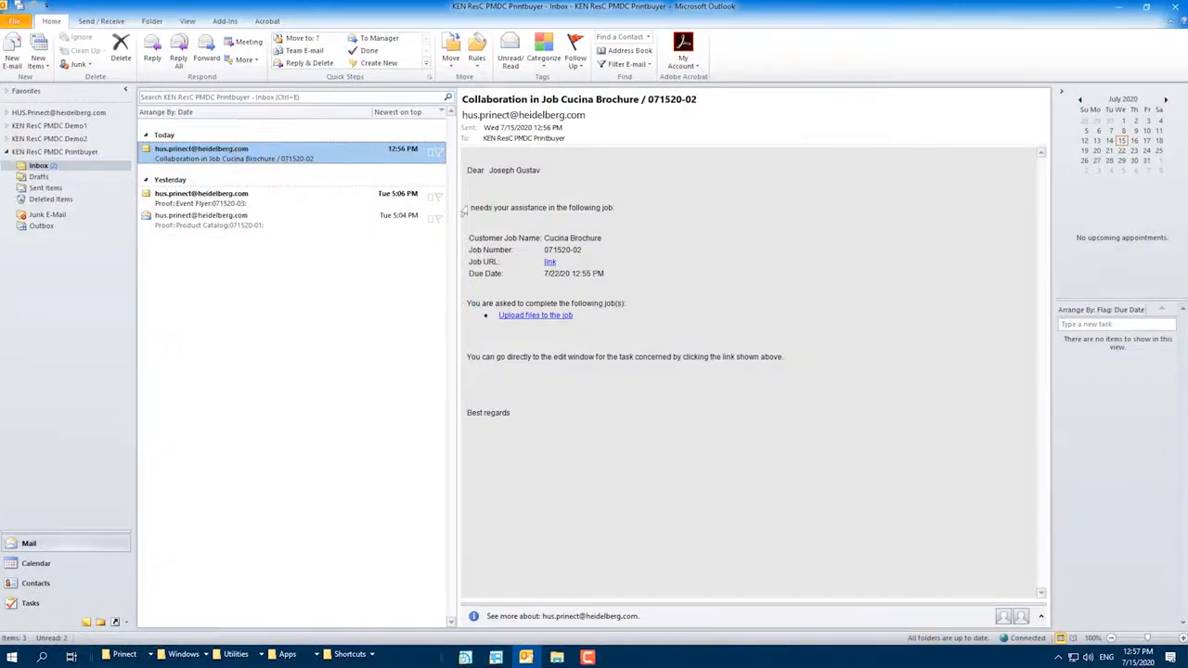
left_click(562, 318)
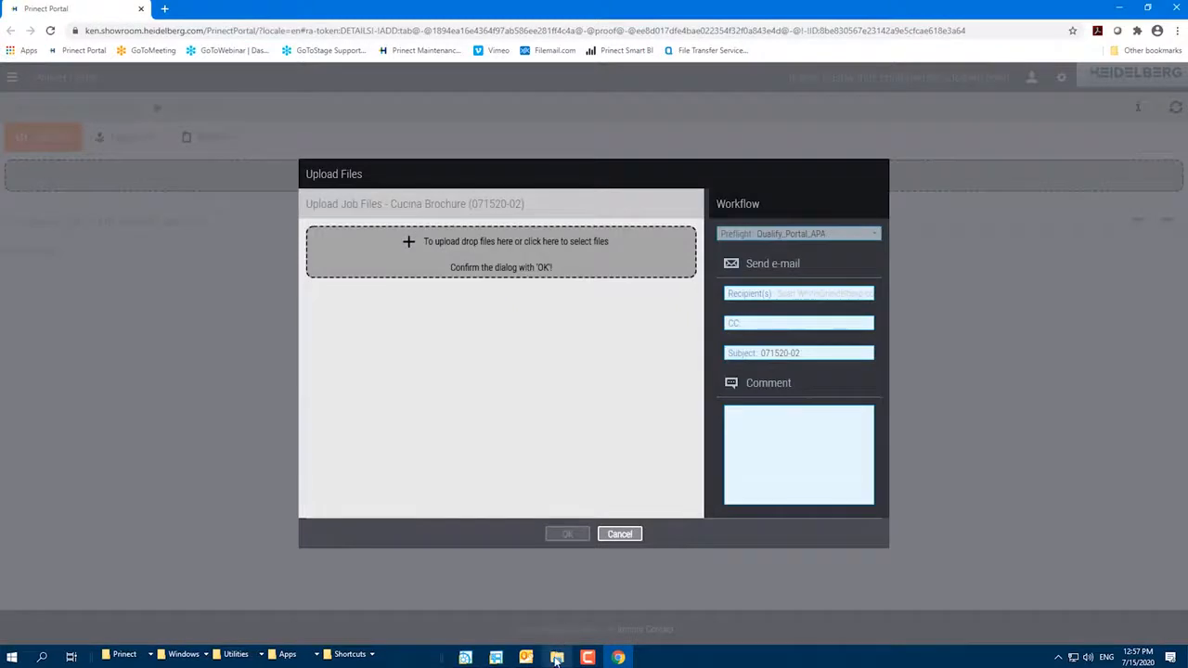
left_click(557, 656)
left_click(768, 545)
left_click_drag(769, 545, 537, 262)
left_click(566, 536)
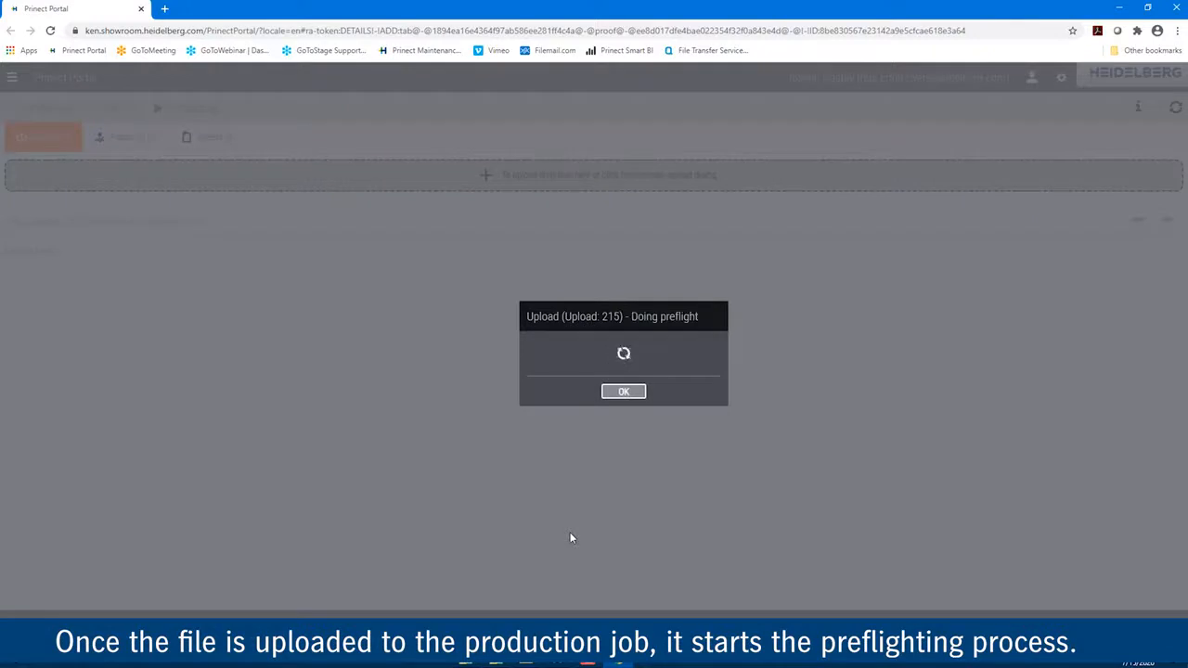
left_click(624, 391)
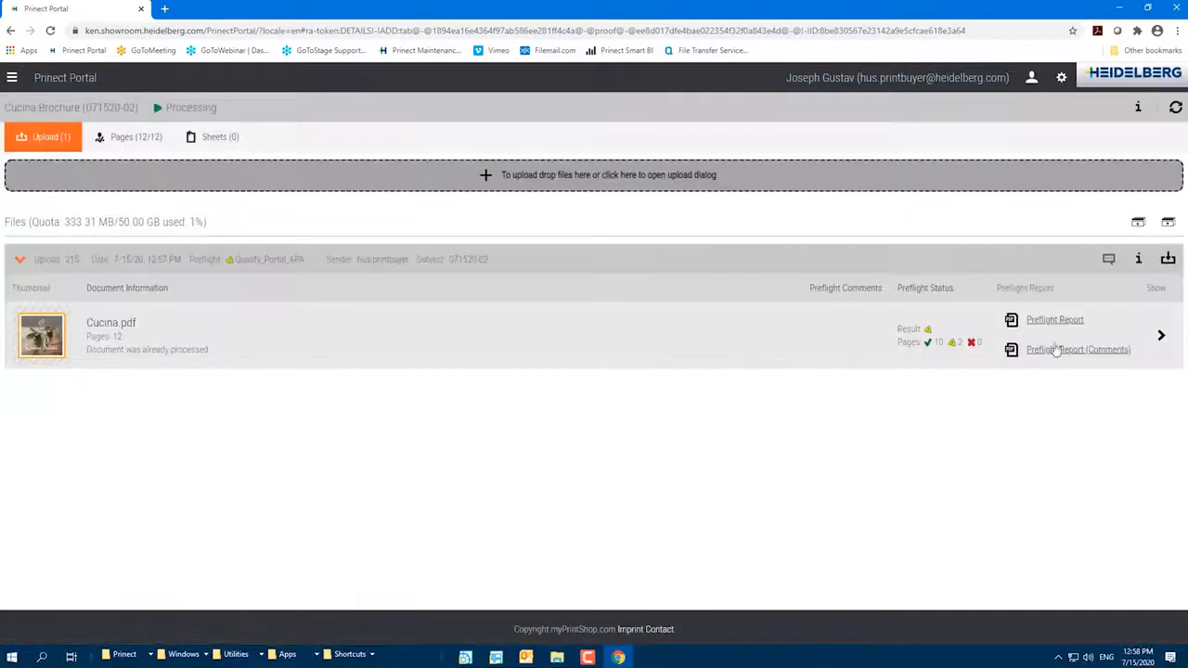
Step: Examine the preflight report of Cucina.pdf, including the details for page 5
left_click(1167, 342)
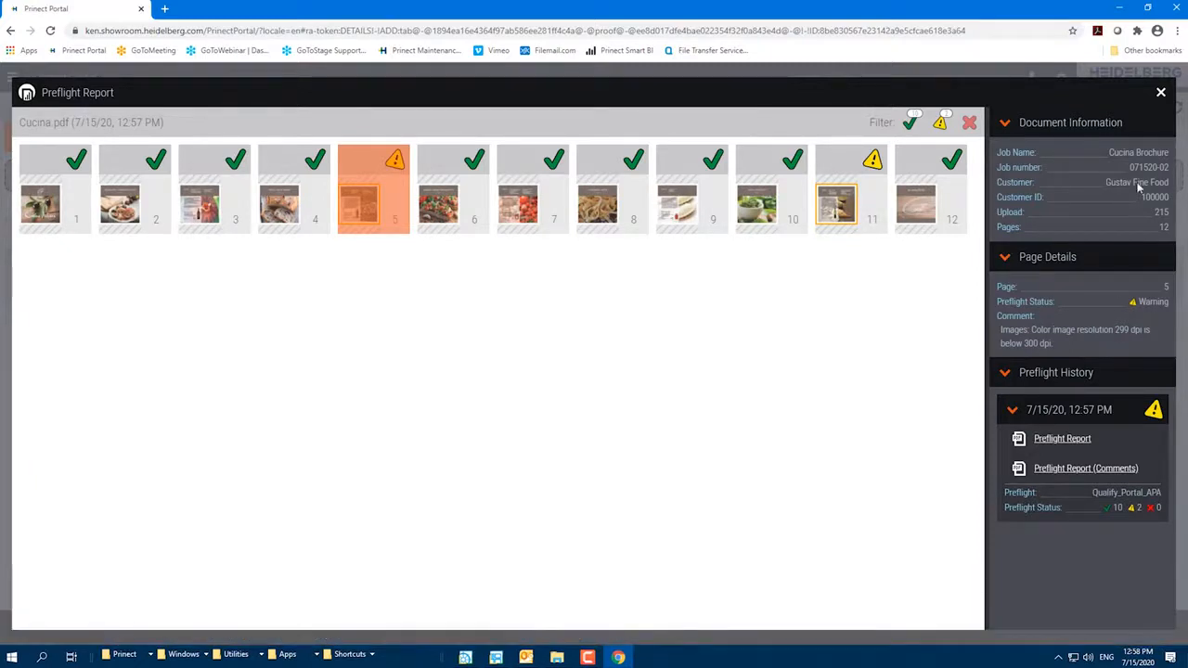
left_click(1160, 92)
Step: Open the Cucina Brochure pages in the booklet product simulation and leaf through to the back cover
left_click(132, 138)
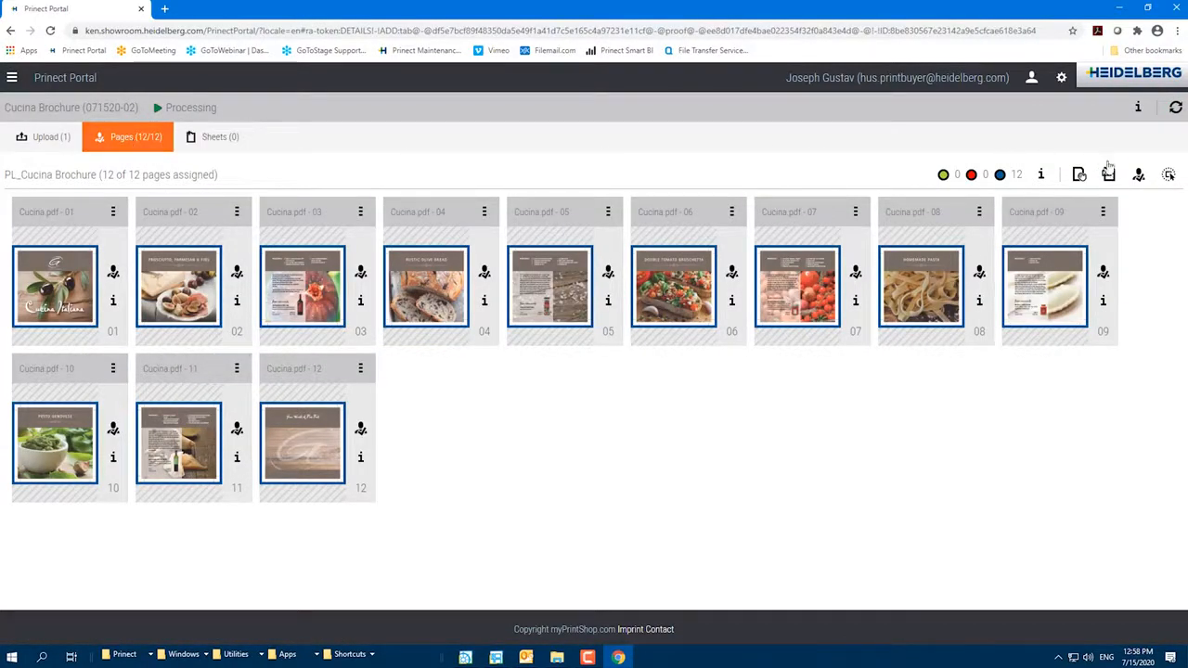
left_click(1138, 176)
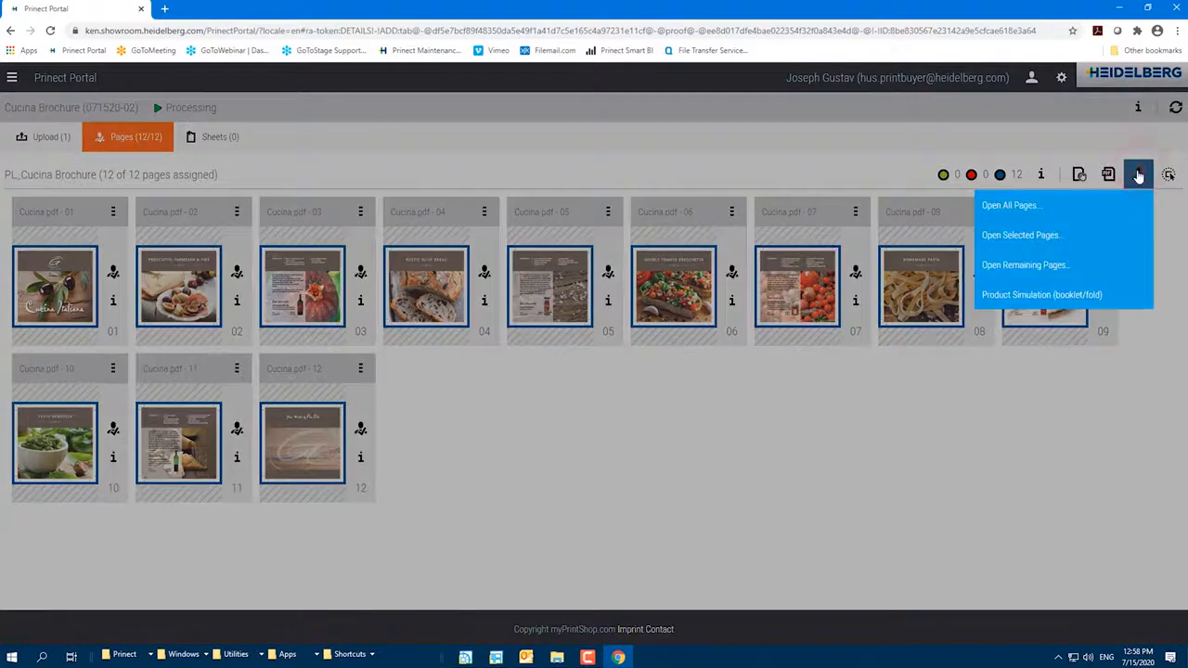
left_click(1048, 295)
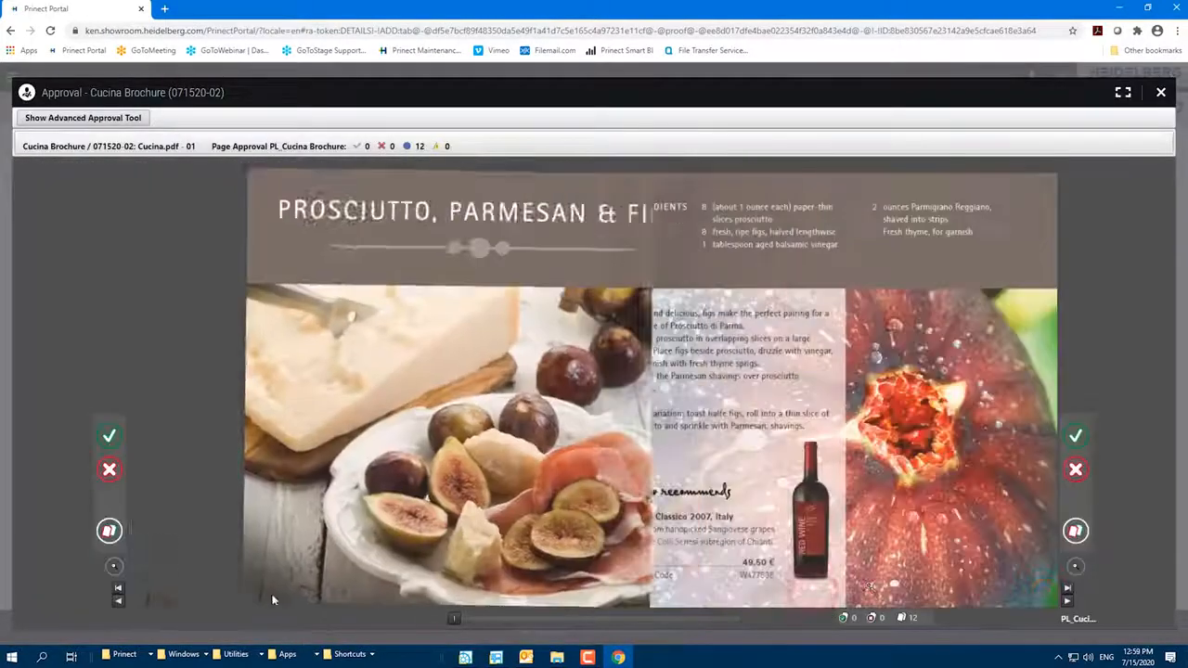
left_click(1028, 594)
left_click(1028, 594)
left_click(1028, 594)
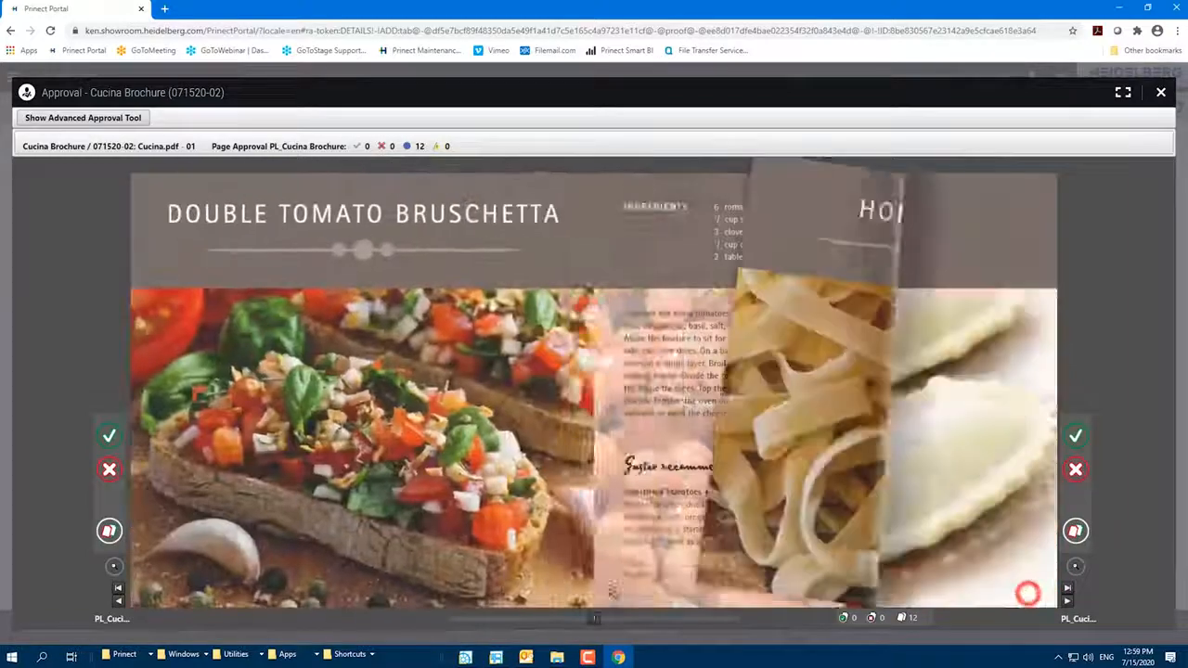
left_click(1027, 578)
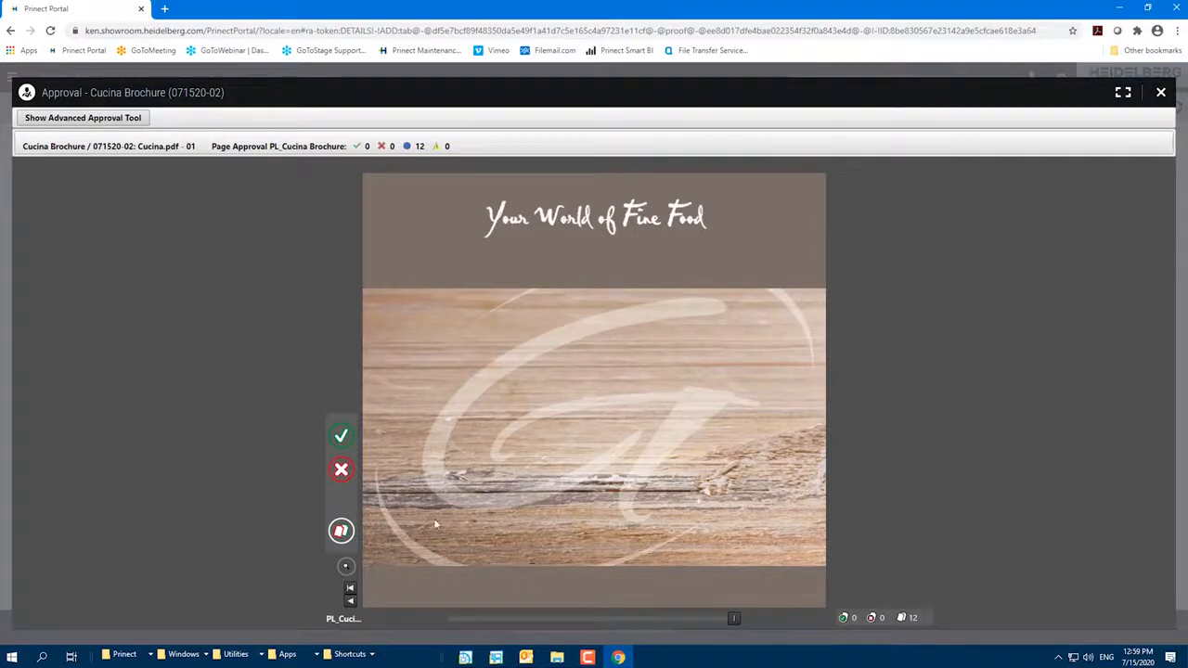
Step: Reject page 12 of the brochure without a comment and close the approval view
left_click(340, 469)
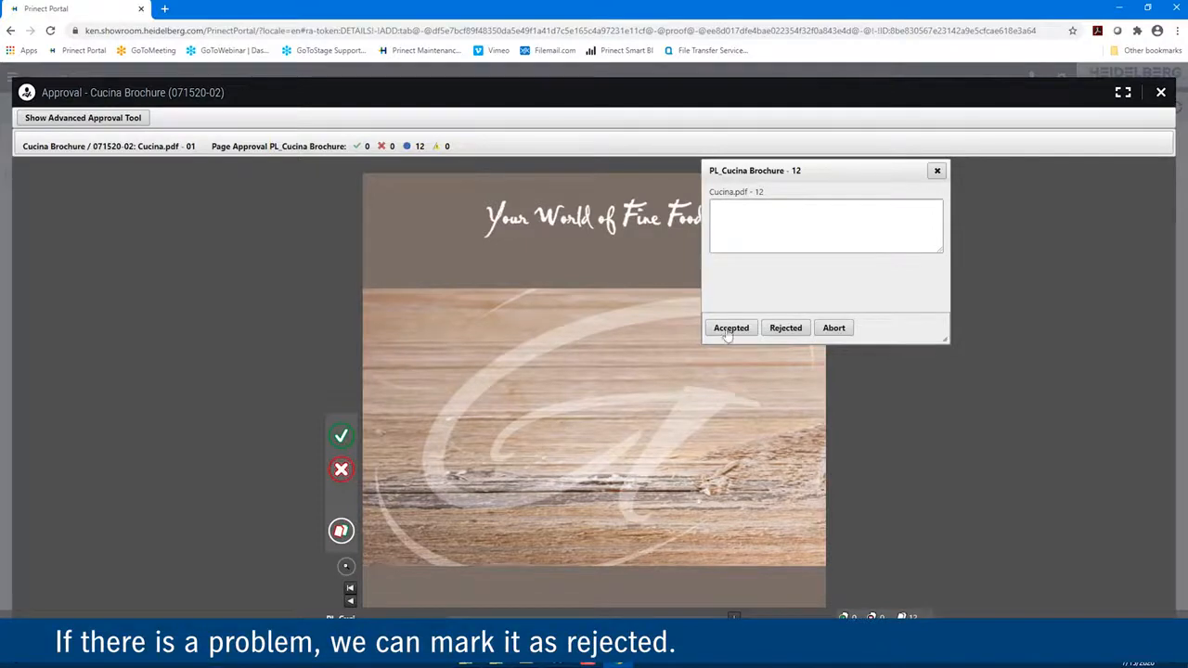
left_click(780, 327)
left_click(1160, 92)
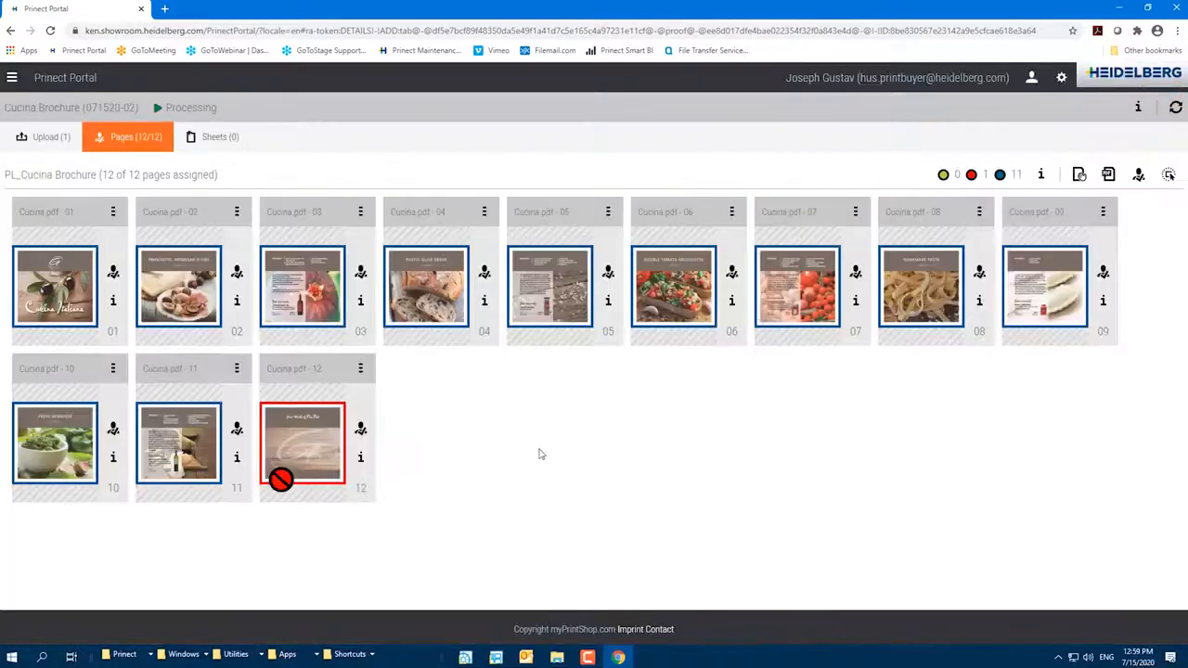
Step: Replace the rejected page 12 with the file Cucina_p12Rev.pdf, leaving the following pages out of the replacement
left_click(360, 369)
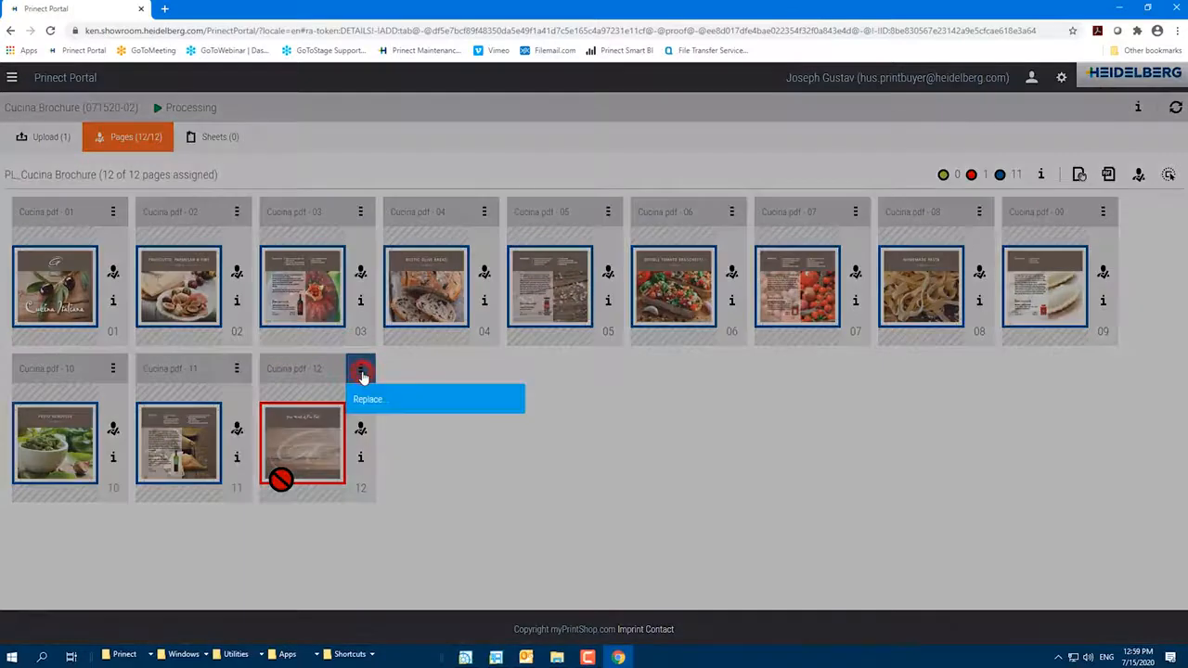
left_click(368, 400)
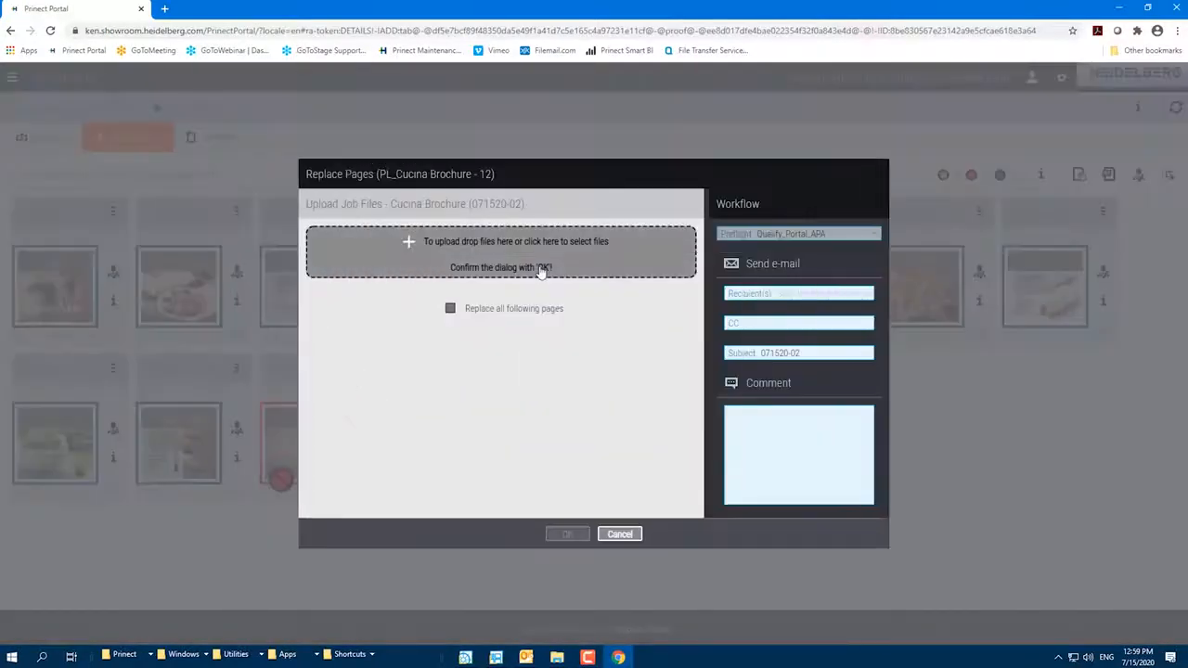
left_click(557, 657)
left_click(753, 544)
left_click_drag(754, 556, 533, 276)
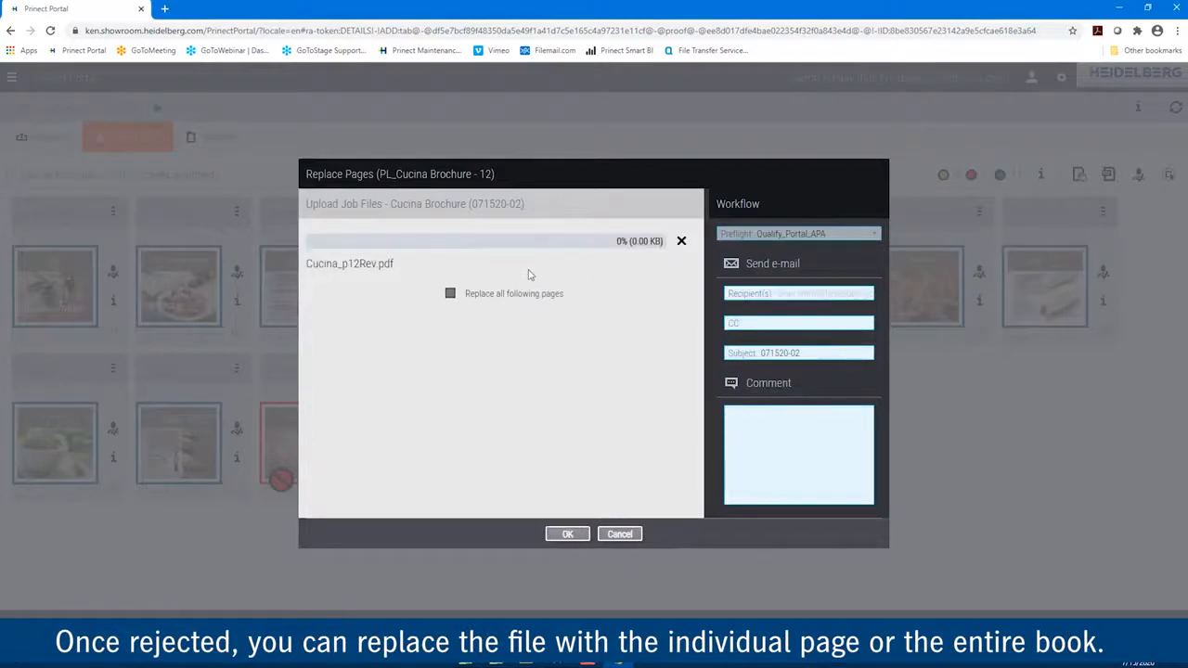
left_click(568, 536)
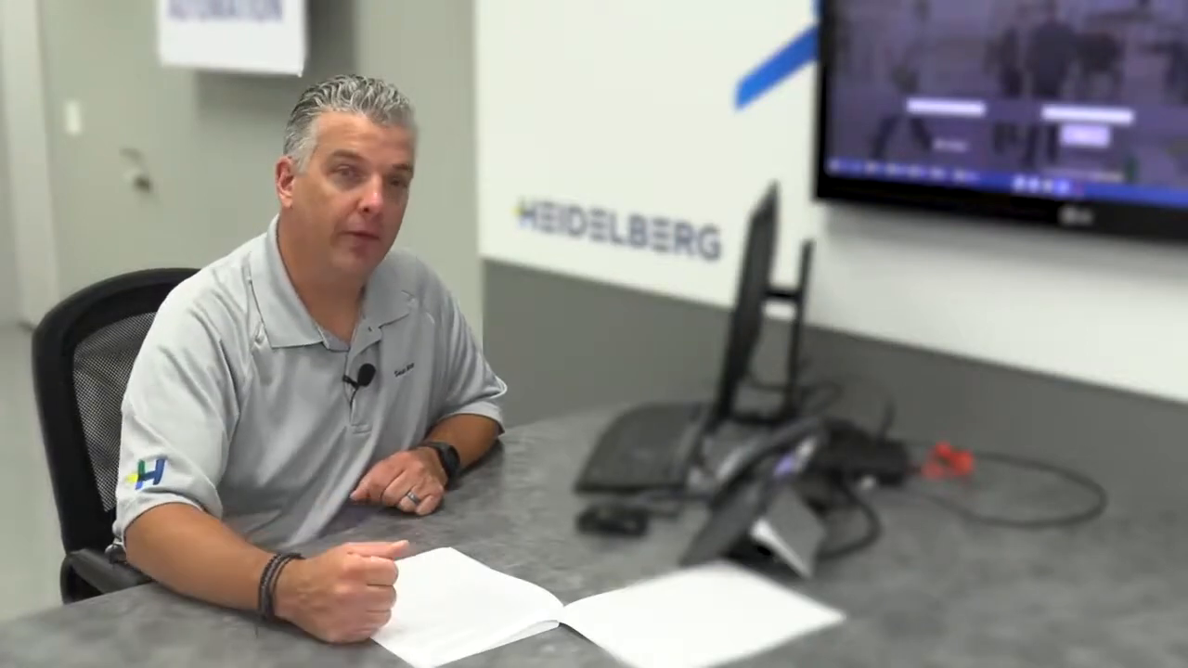
Step: Open the Event Flyer proof from its e-mail in Outlook, then rotate the folding simulation and move along its fold animation
left_click(257, 176)
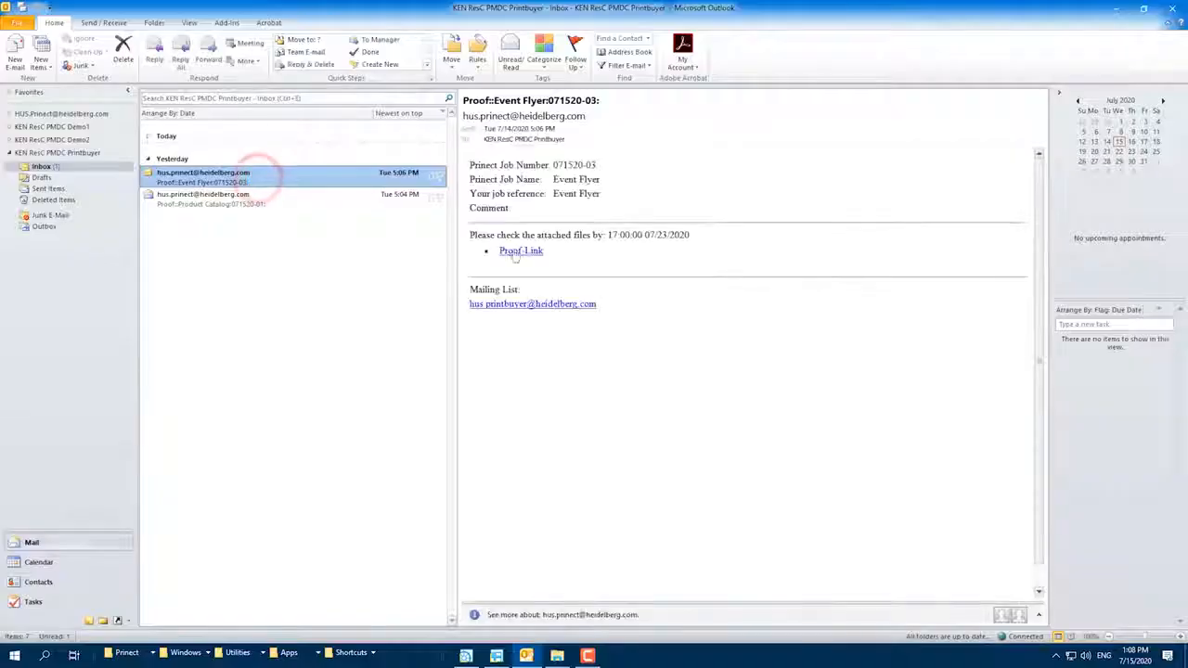
left_click(521, 251)
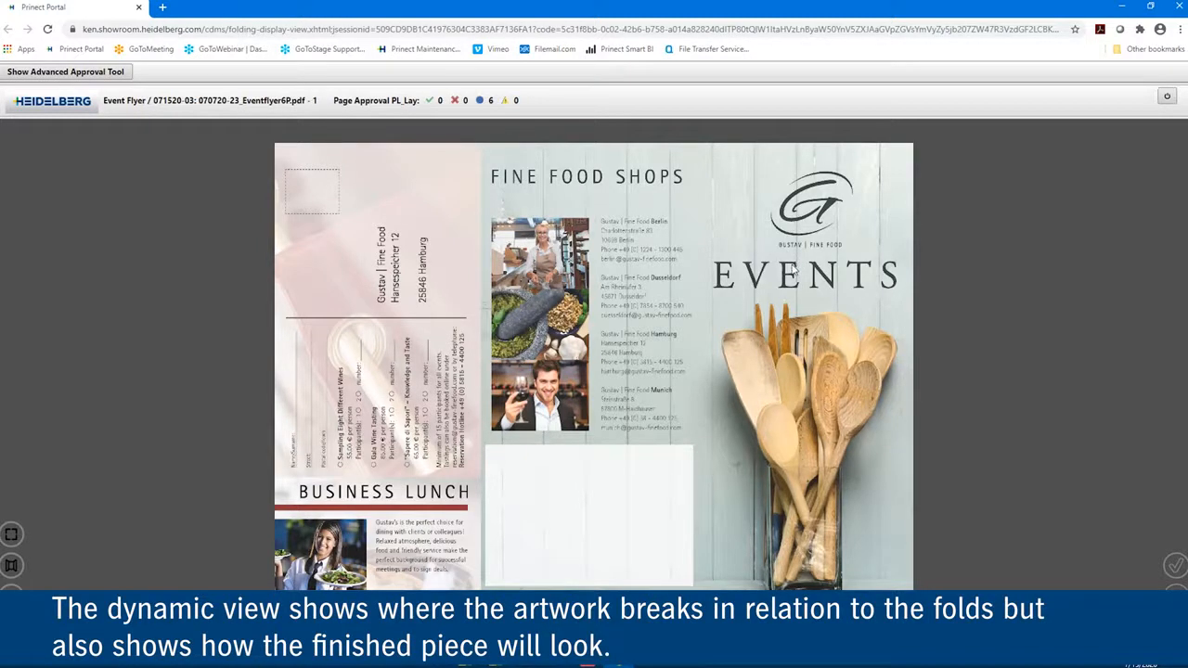
left_click_drag(799, 271, 464, 280)
scroll(464, 280, "down", 3)
mouse_move(524, 640)
left_mouse_down()
mouse_move(652, 640)
mouse_move(504, 640)
left_mouse_up()
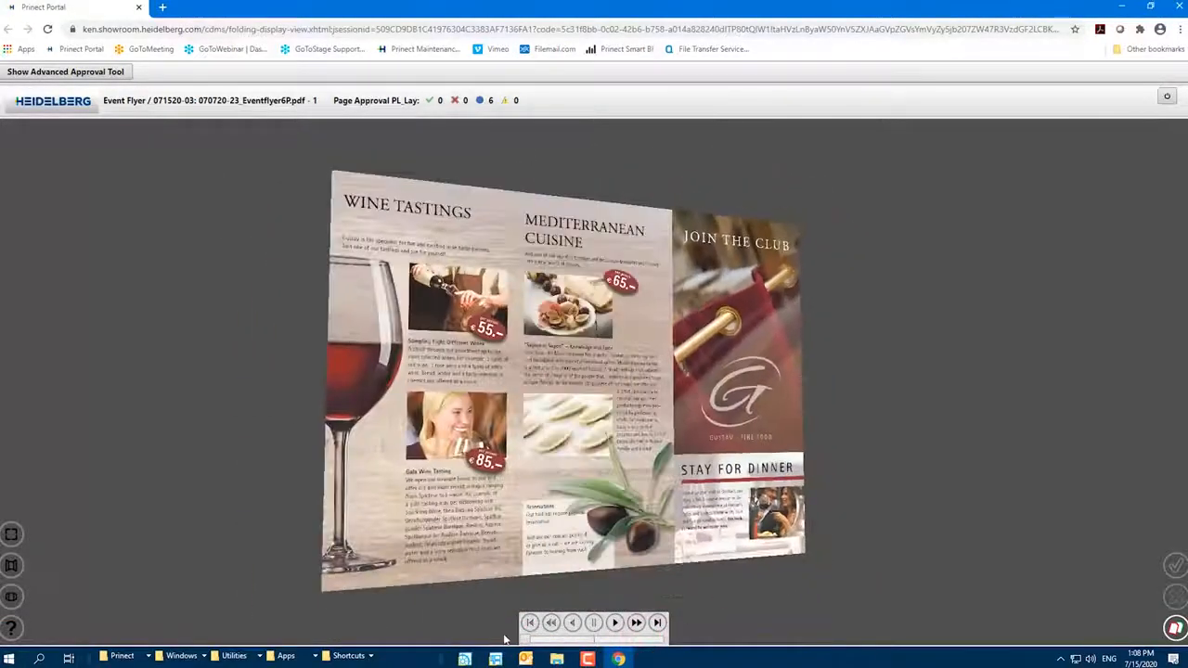